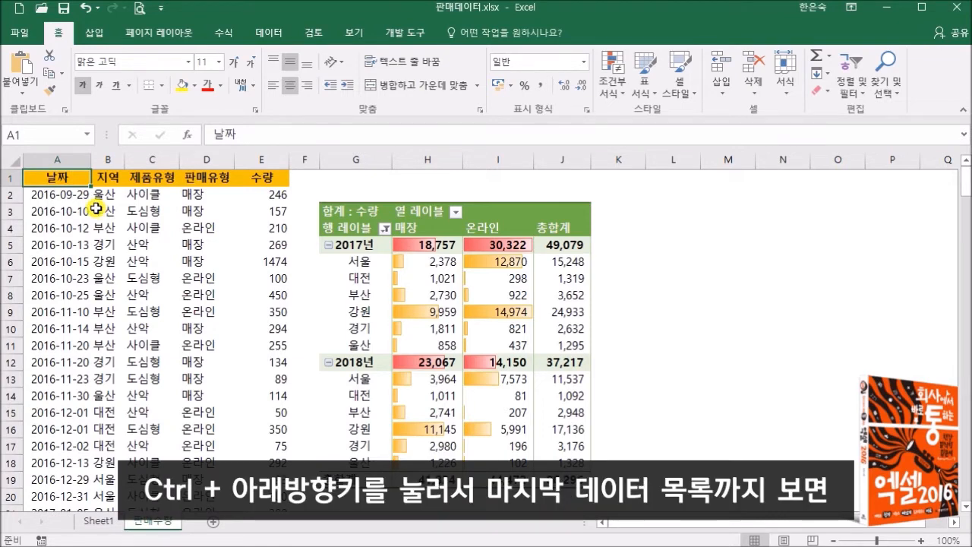
# - Delete columns G through J, which hold the existing pivot table, from the 판매수량 sheet
pyautogui.hotkey('ctrl', 'Down')
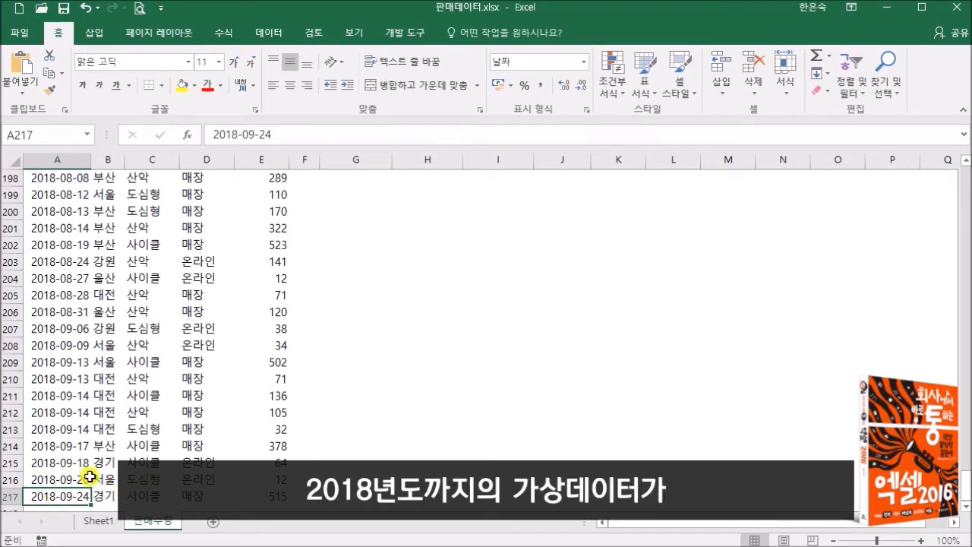
pyautogui.hotkey('ctrl', 'Home')
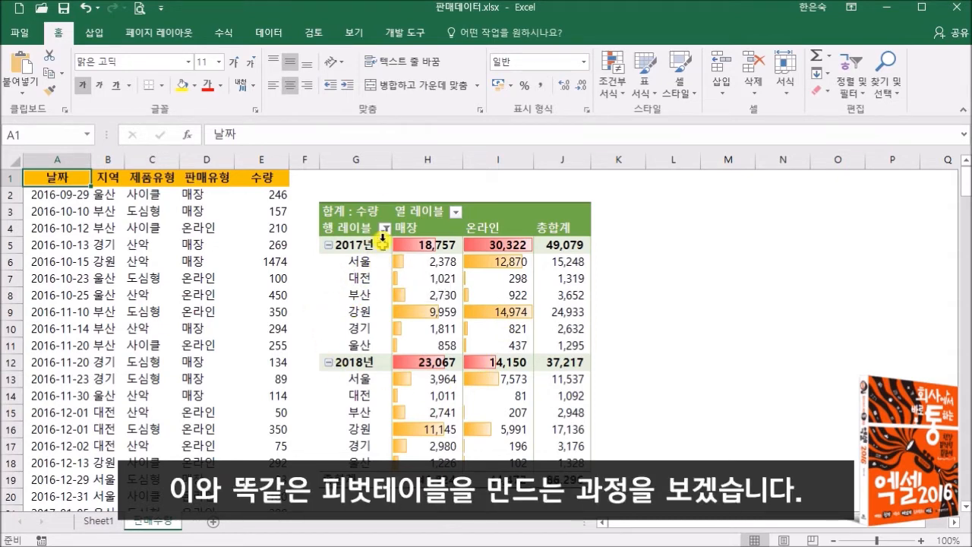
pyautogui.moveTo(360, 159); pyautogui.dragTo(563, 159)
pyautogui.rightClick(562, 160)
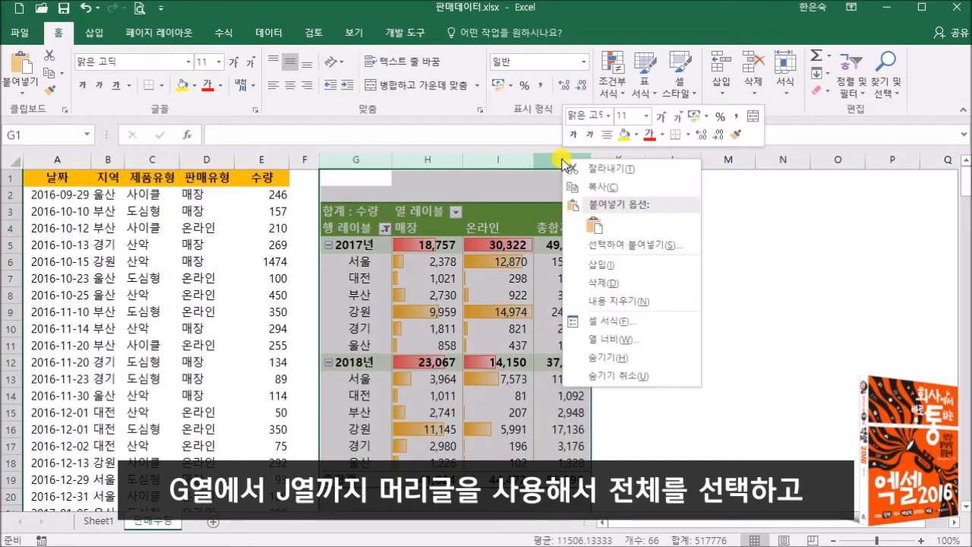
pyautogui.click(610, 283)
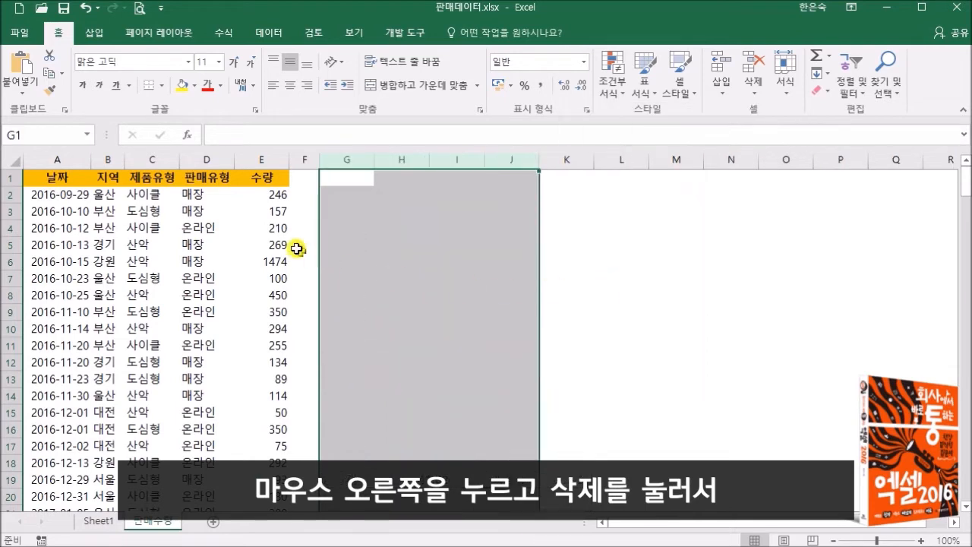
# - Insert a pivot table based on 판매수량!$A$1:$E$217, placed in the existing worksheet at cell G3
pyautogui.click(67, 210)
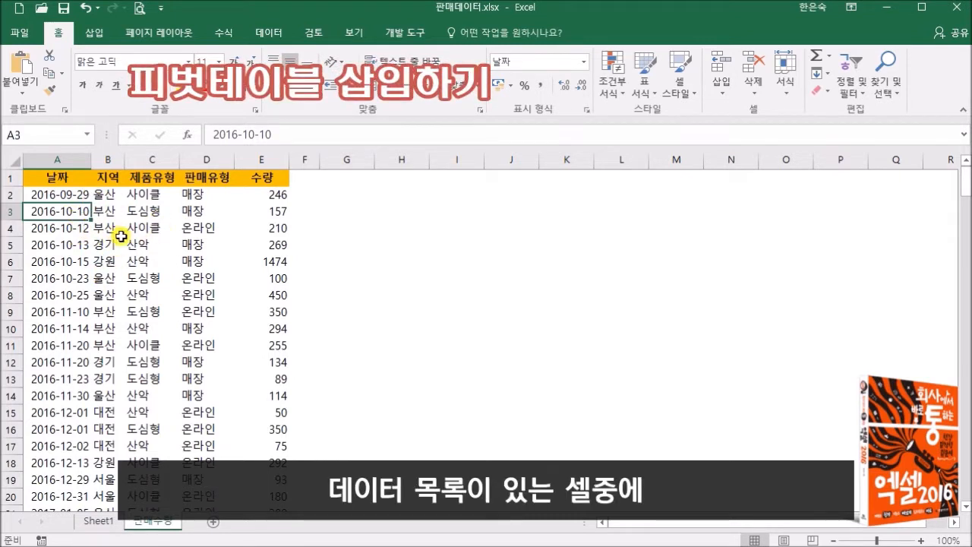
pyautogui.click(108, 215)
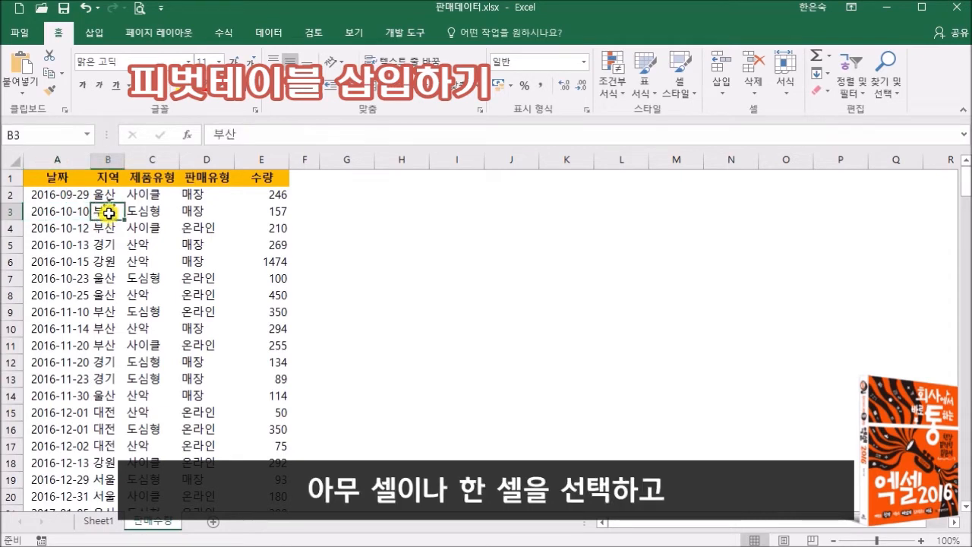
pyautogui.click(94, 33)
pyautogui.click(15, 76)
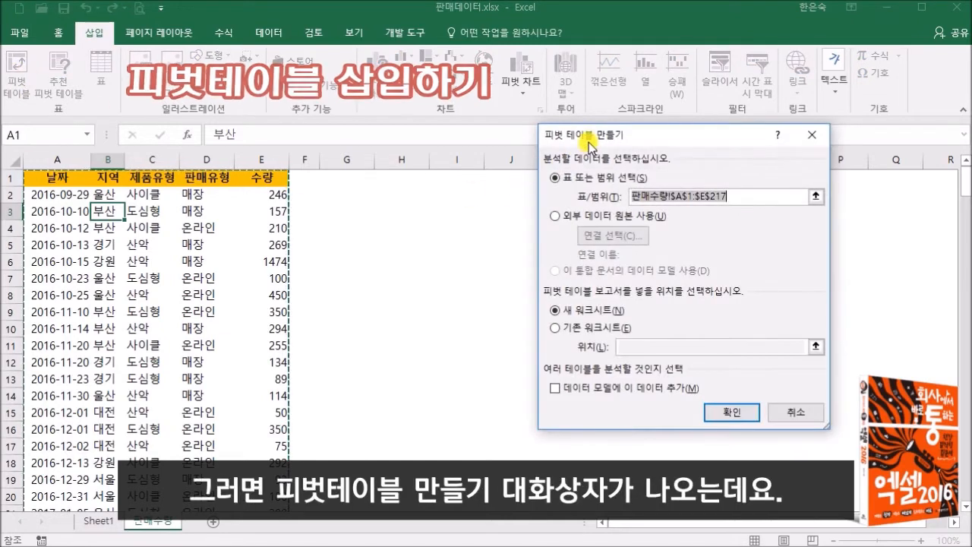
pyautogui.moveTo(588, 142); pyautogui.dragTo(377, 136)
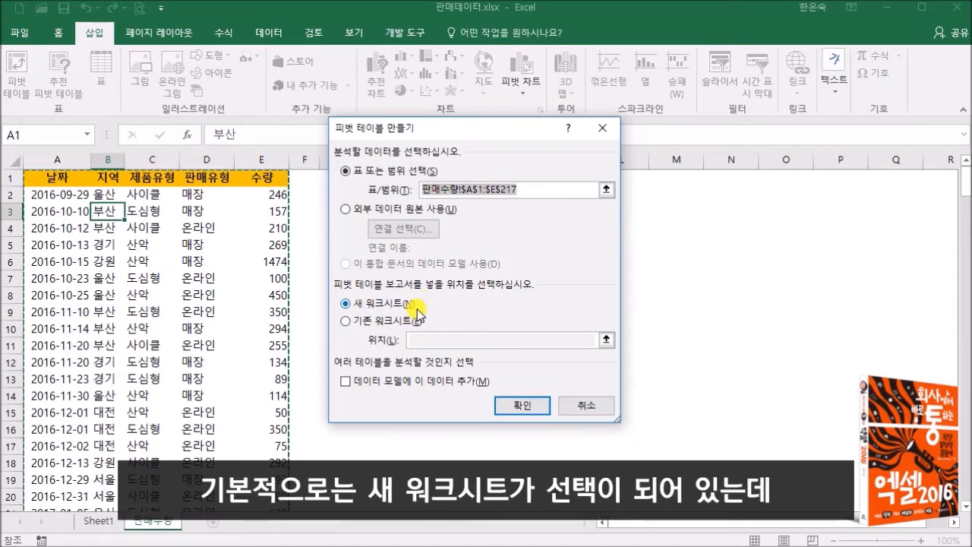
pyautogui.click(349, 322)
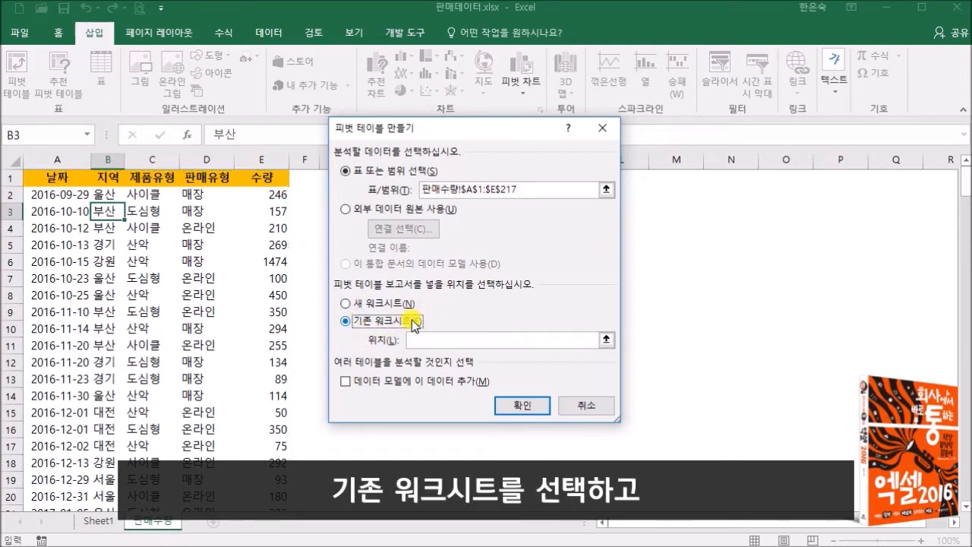
pyautogui.click(425, 338)
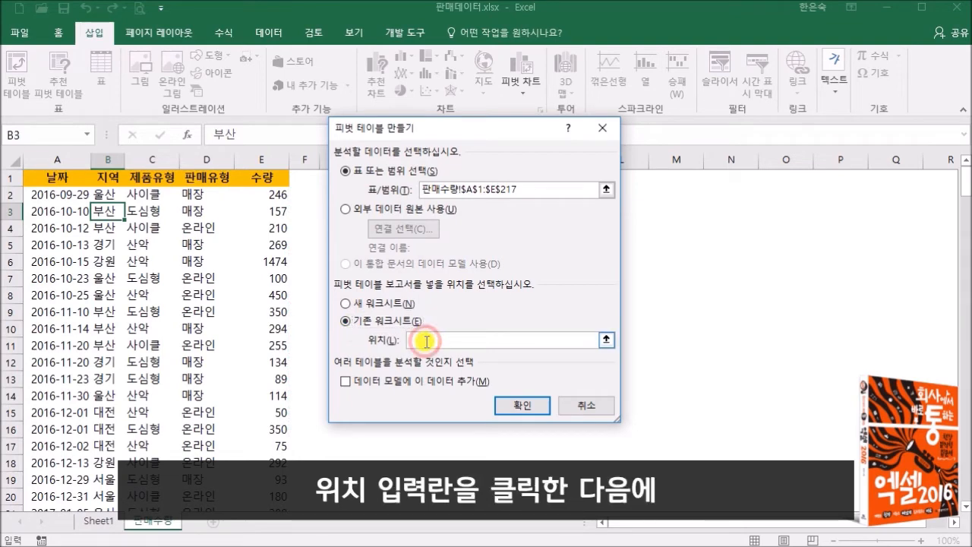
pyautogui.moveTo(410, 137); pyautogui.dragTo(514, 134)
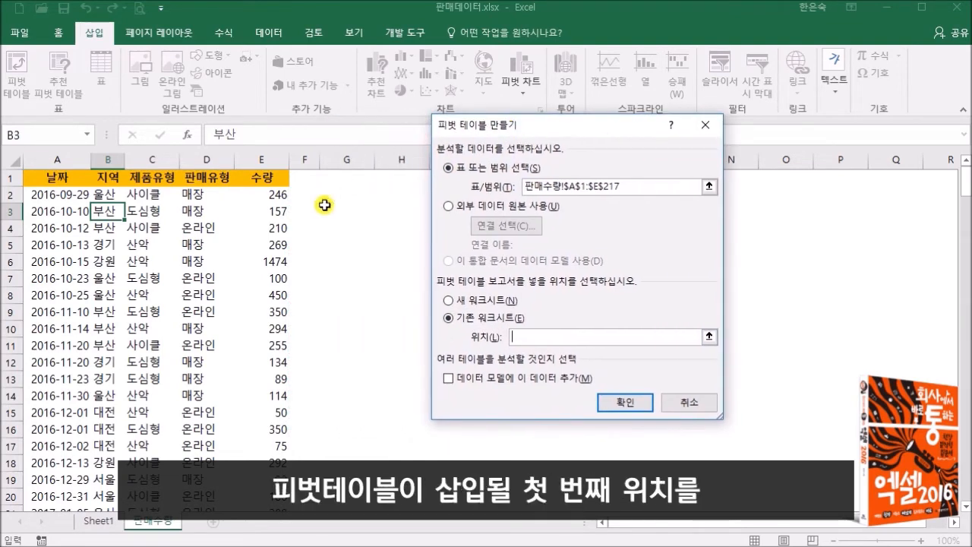
pyautogui.click(358, 214)
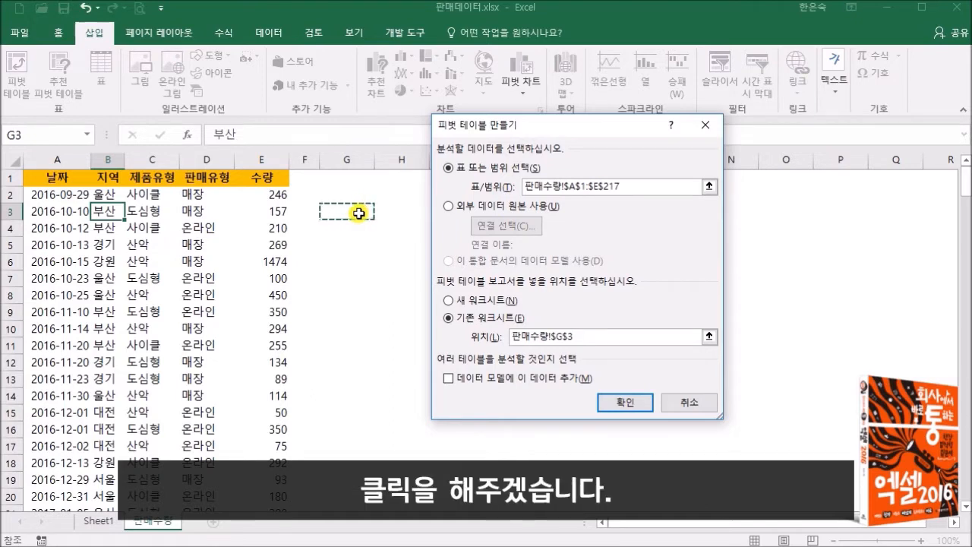
pyautogui.click(627, 403)
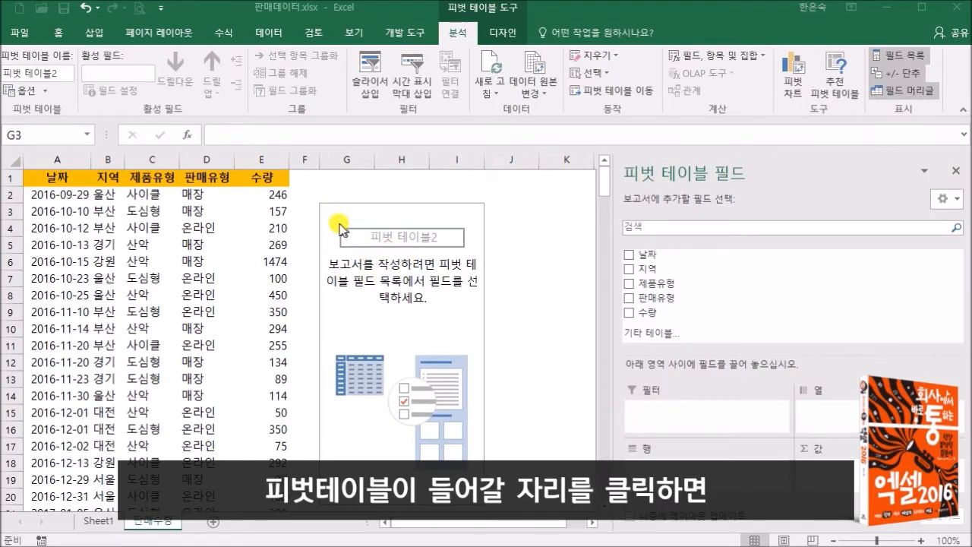
# - Widen the pivot table field pane and add the 수량 field to the report as a summed value
pyautogui.click(338, 215)
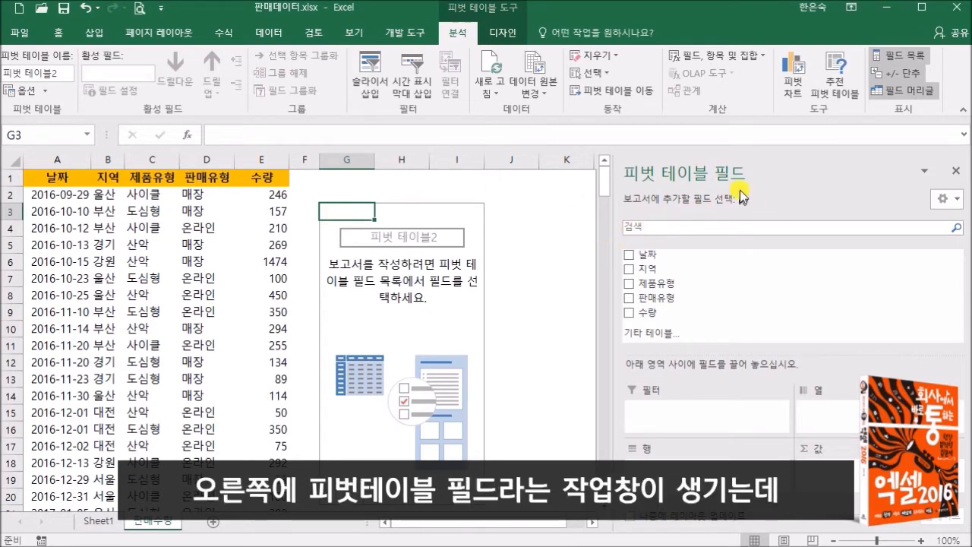
pyautogui.moveTo(613, 227); pyautogui.dragTo(544, 224)
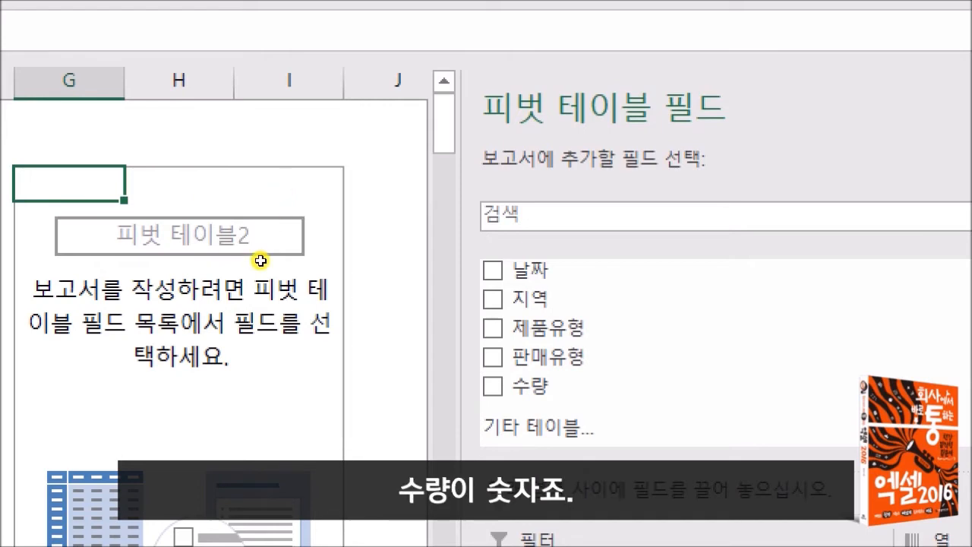
pyautogui.click(494, 389)
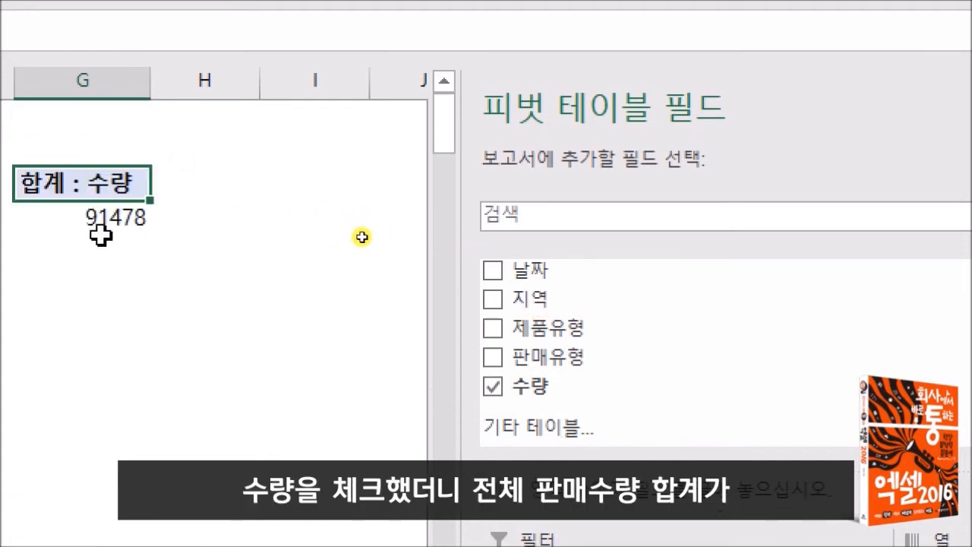
pyautogui.moveTo(112, 217)
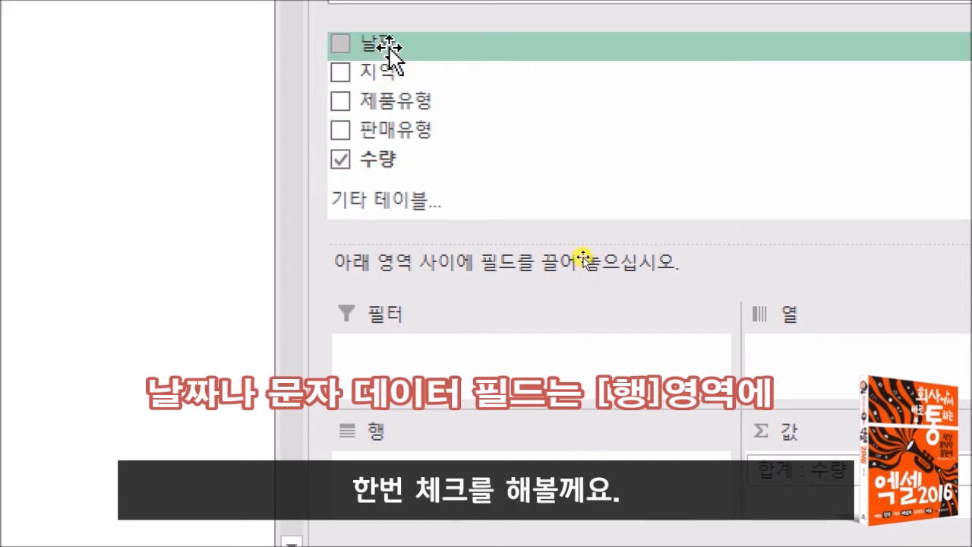
# - Add the 날짜 field to the rows and remove 분기 and 날짜 so only 연 is kept
pyautogui.click(336, 43)
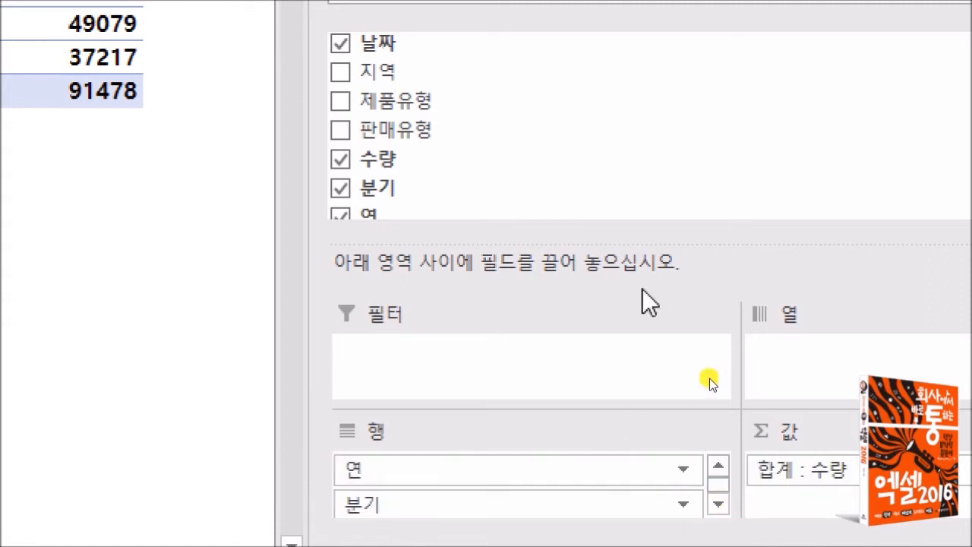
pyautogui.moveTo(647, 243); pyautogui.dragTo(651, 131)
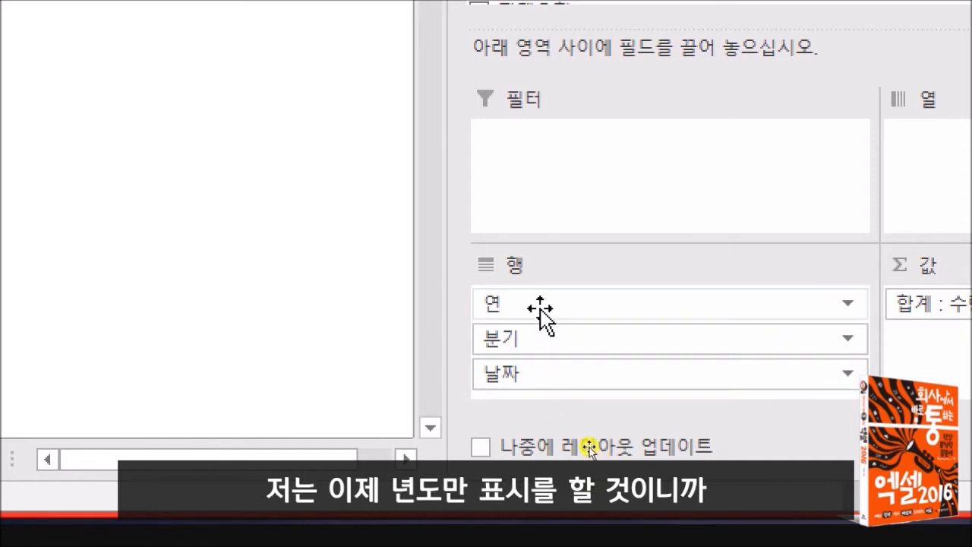
pyautogui.moveTo(534, 347); pyautogui.dragTo(287, 251)
pyautogui.moveTo(283, 261); pyautogui.dragTo(284, 261)
pyautogui.moveTo(517, 341); pyautogui.dragTo(288, 250)
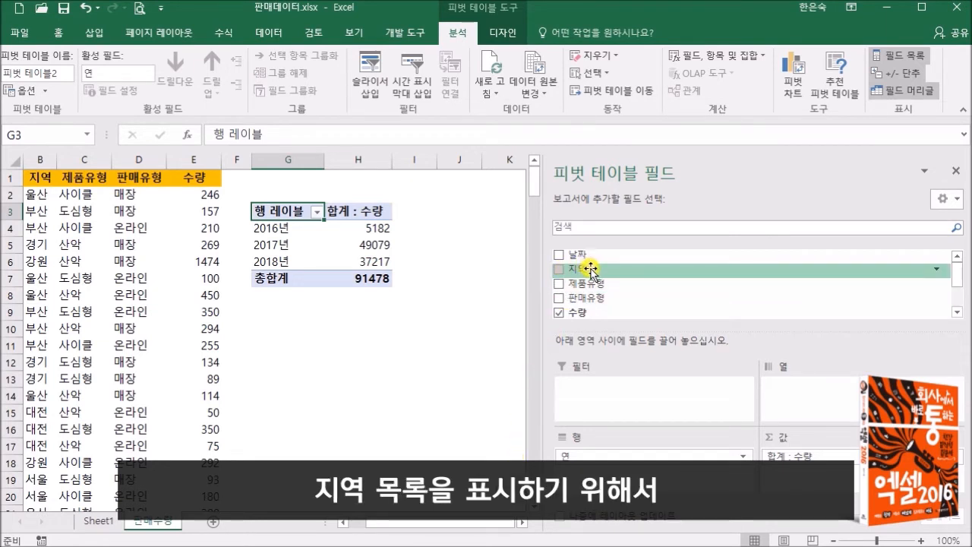
# - Add the 지역 field to the rows beneath 연 and expand the entire year field to list the regions
pyautogui.click(559, 270)
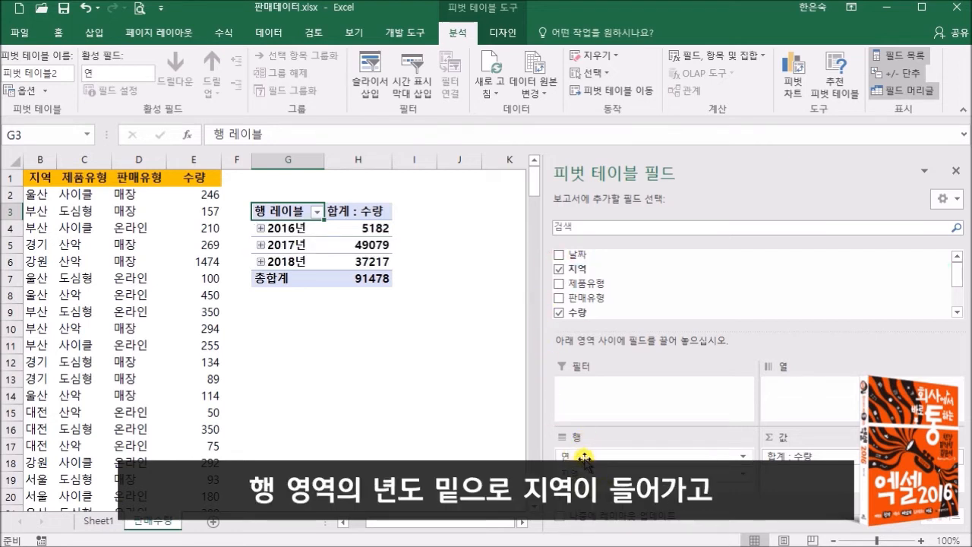
pyautogui.rightClick(287, 229)
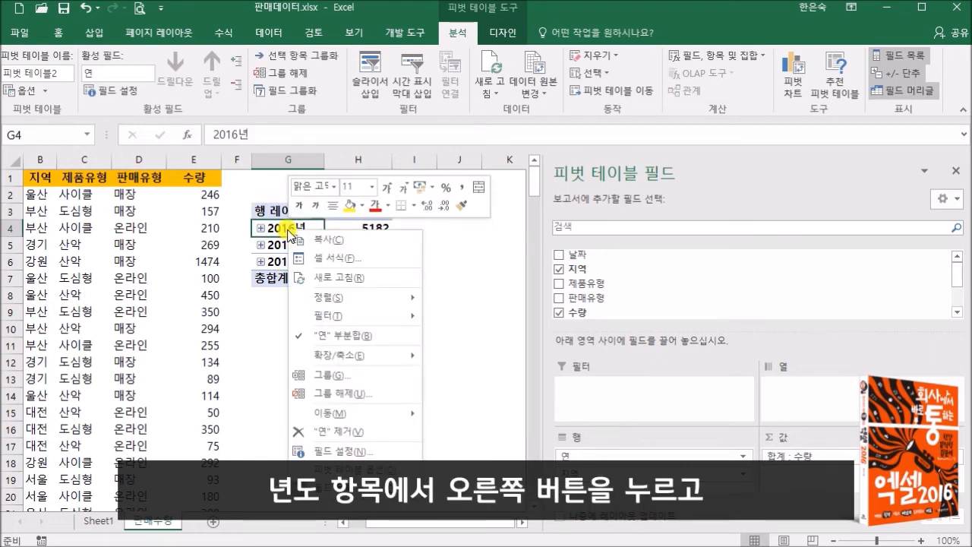
pyautogui.moveTo(340, 357)
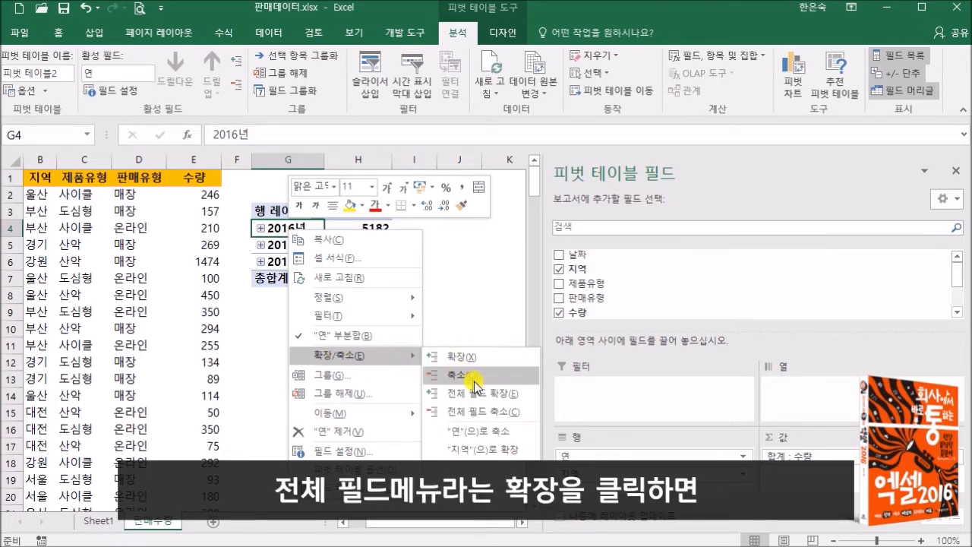
pyautogui.click(484, 399)
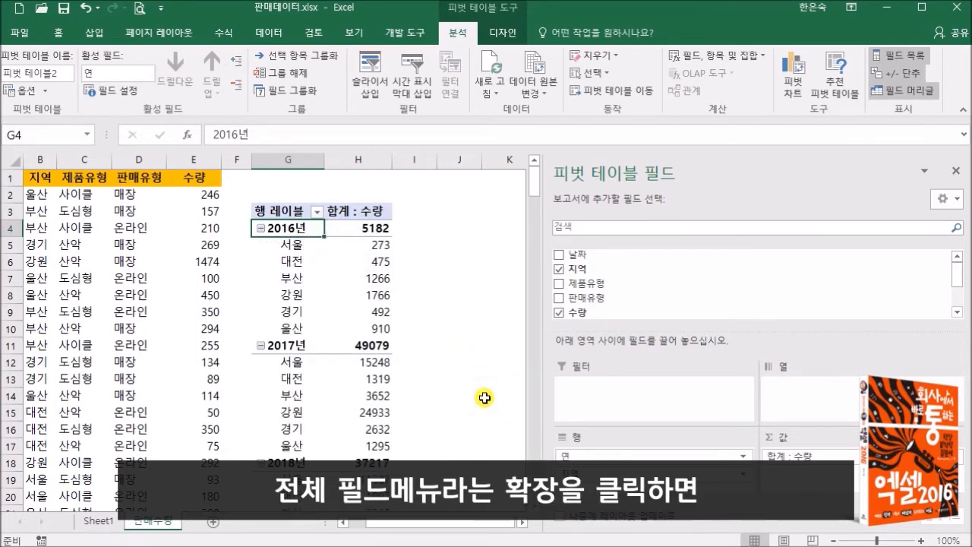
pyautogui.scroll(-1, 299, 269)
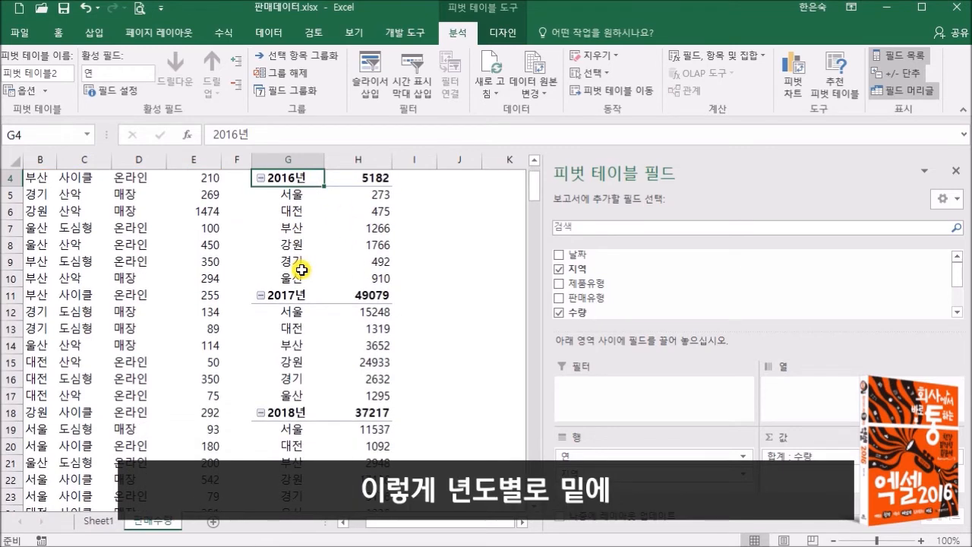
pyautogui.scroll(-2, 299, 278)
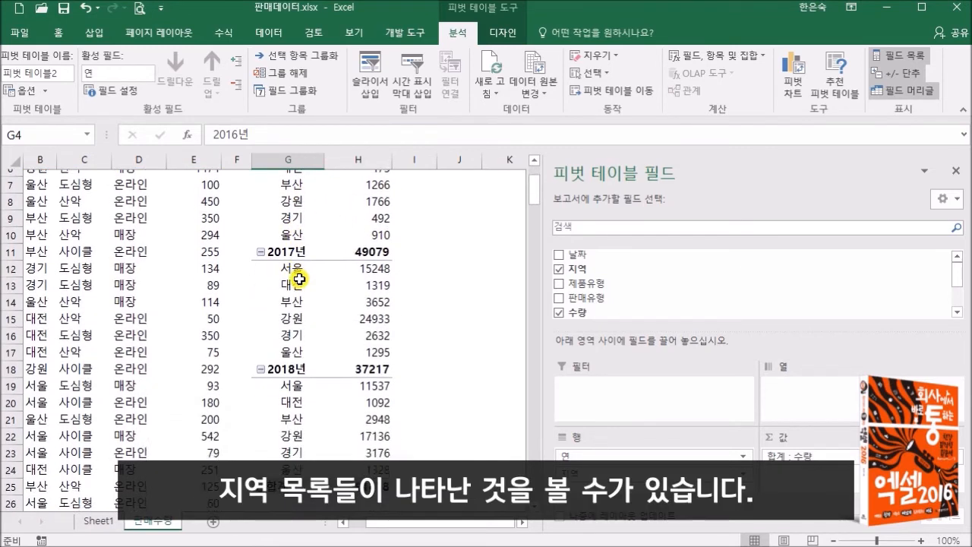
pyautogui.scroll(2, 300, 279)
pyautogui.scroll(1, 300, 278)
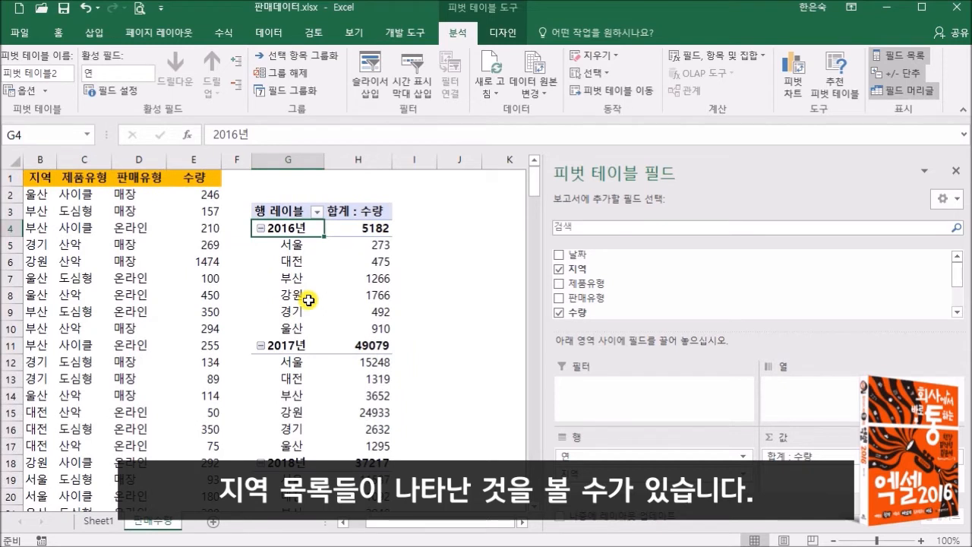
# - Filter the row labels to exclude 2016년 from the pivot table
pyautogui.click(319, 211)
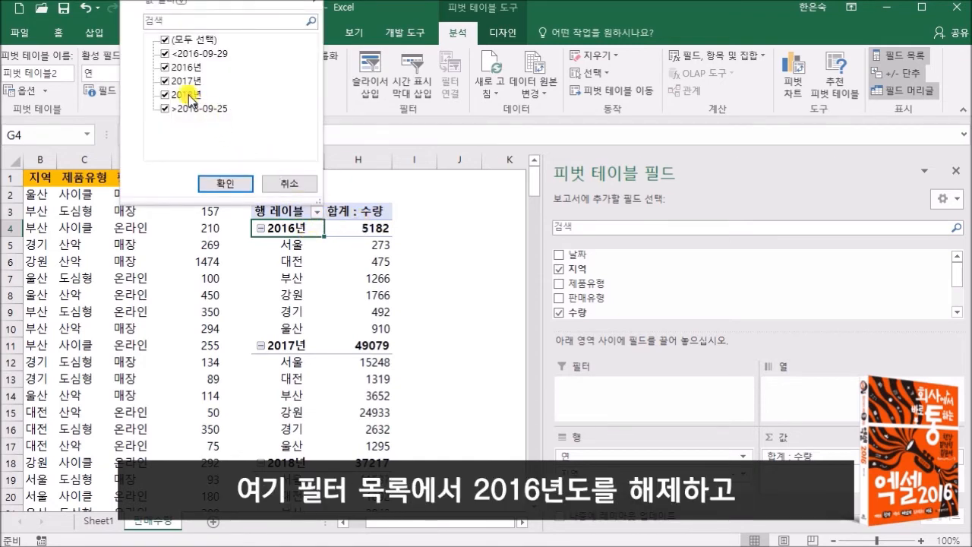
pyautogui.click(165, 67)
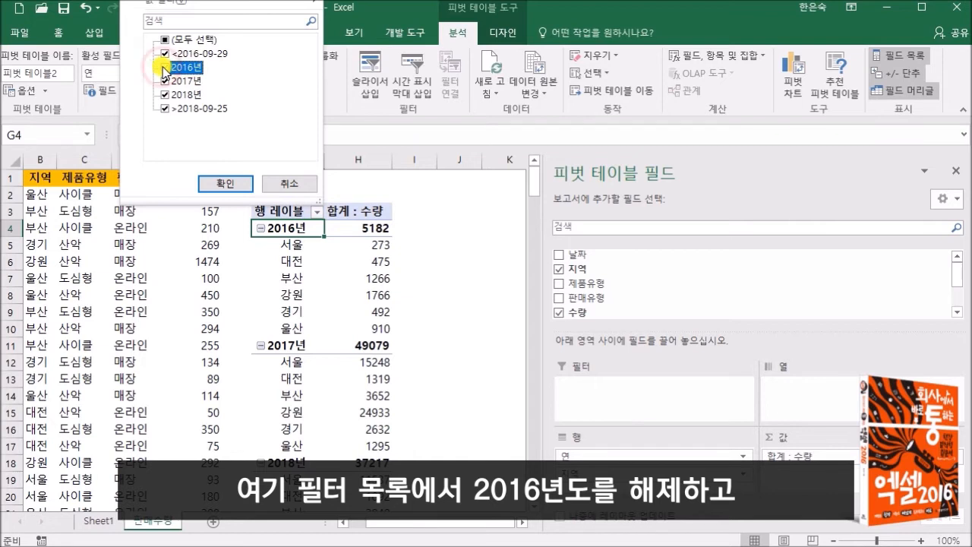
pyautogui.click(228, 184)
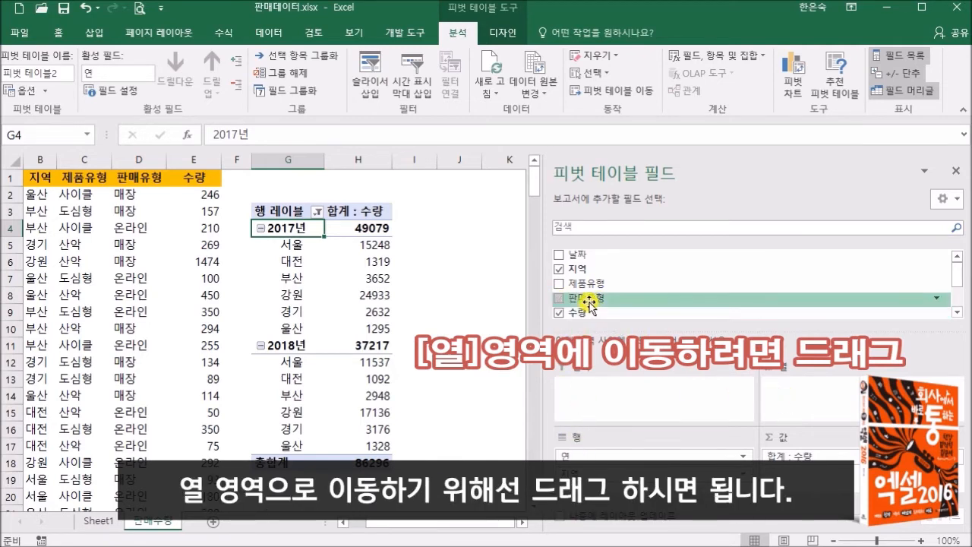
# - Place the 판매유형 field in the pivot table's column area
pyautogui.moveTo(590, 306); pyautogui.dragTo(808, 395)
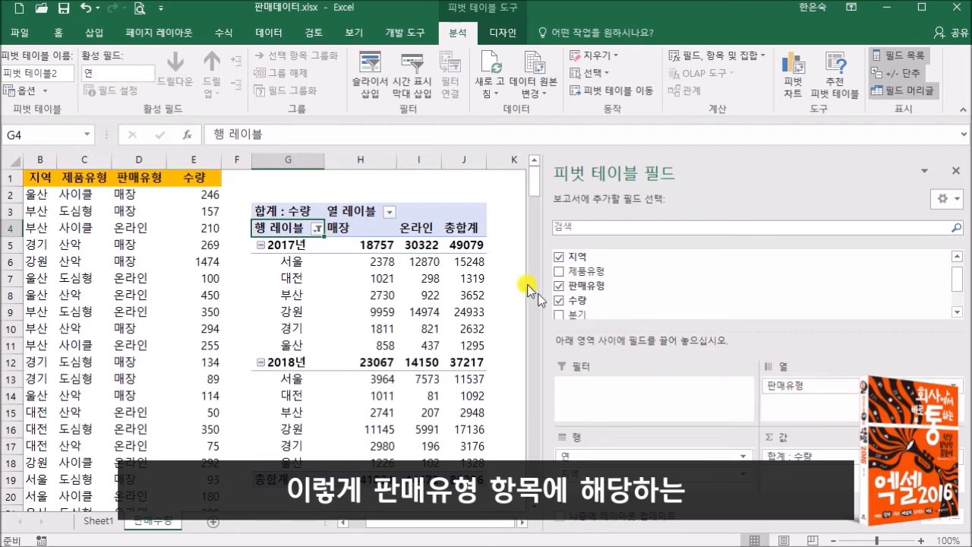
pyautogui.click(350, 223)
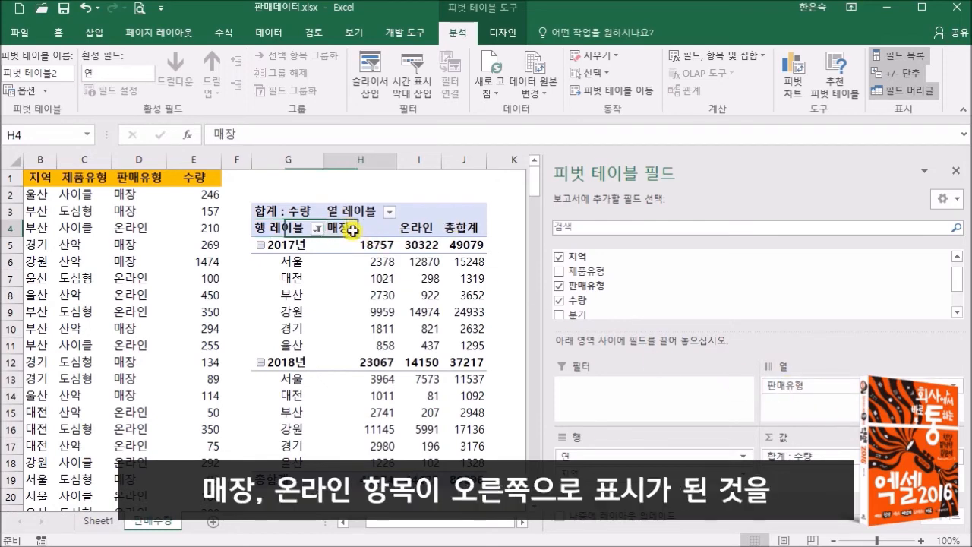
pyautogui.click(416, 228)
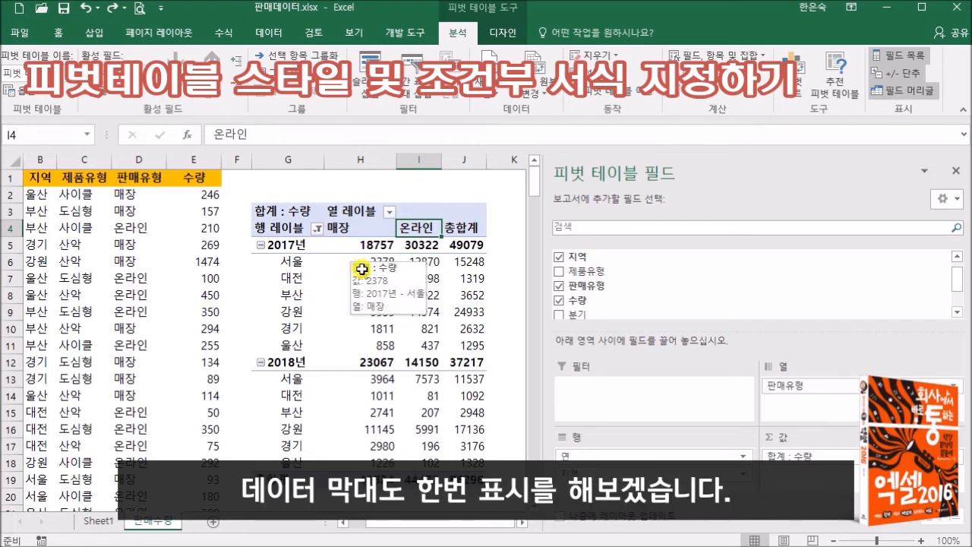
# - Apply the pivot table style with the solid green header and light green subtotal rows
pyautogui.click(516, 32)
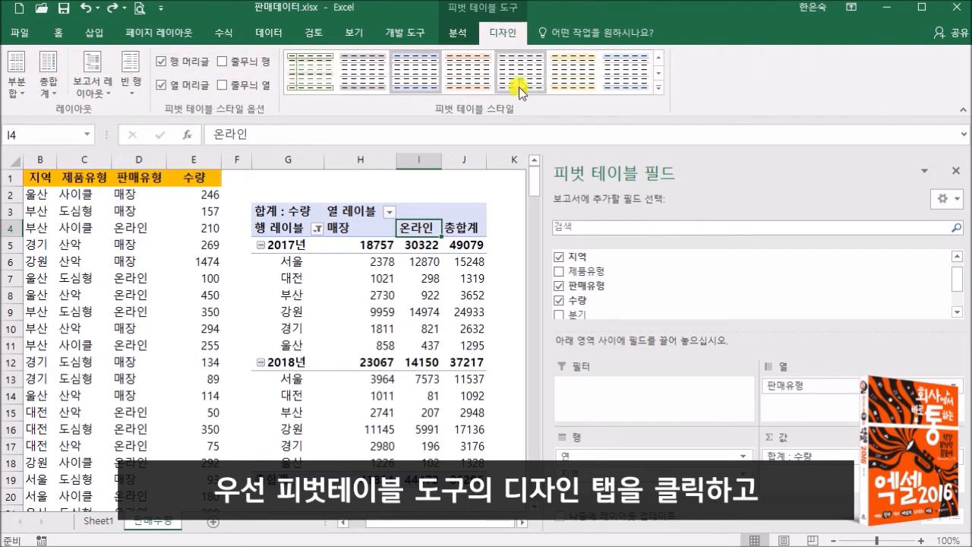
pyautogui.click(662, 74)
pyautogui.click(661, 75)
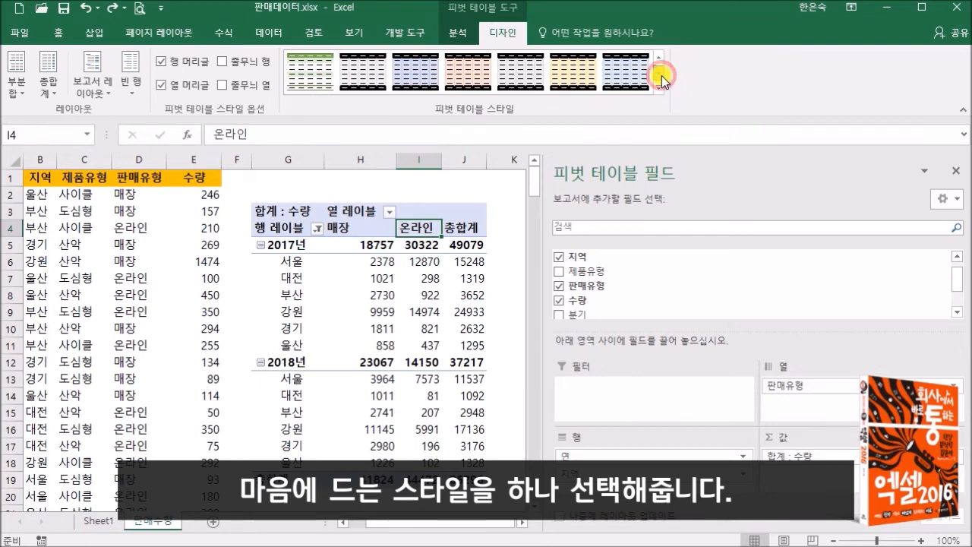
pyautogui.click(659, 56)
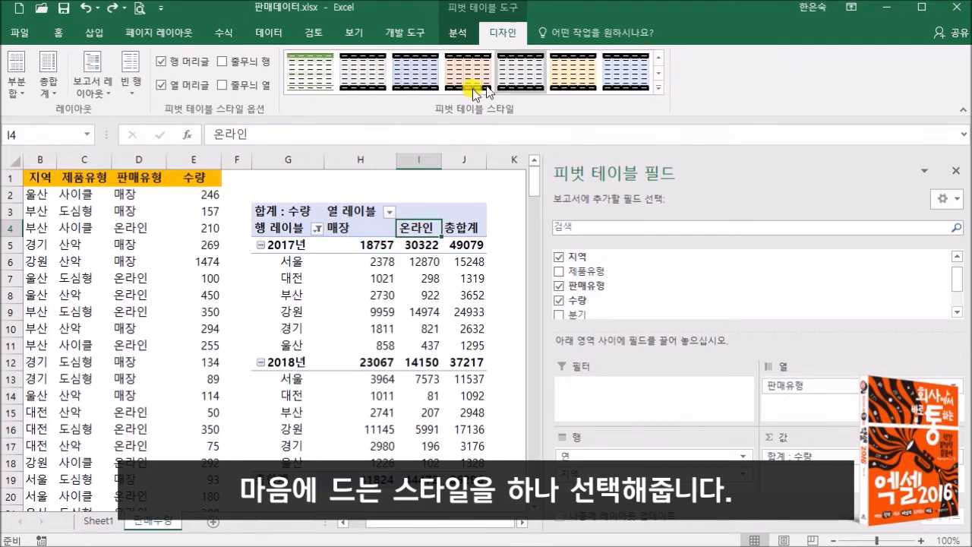
pyautogui.click(310, 71)
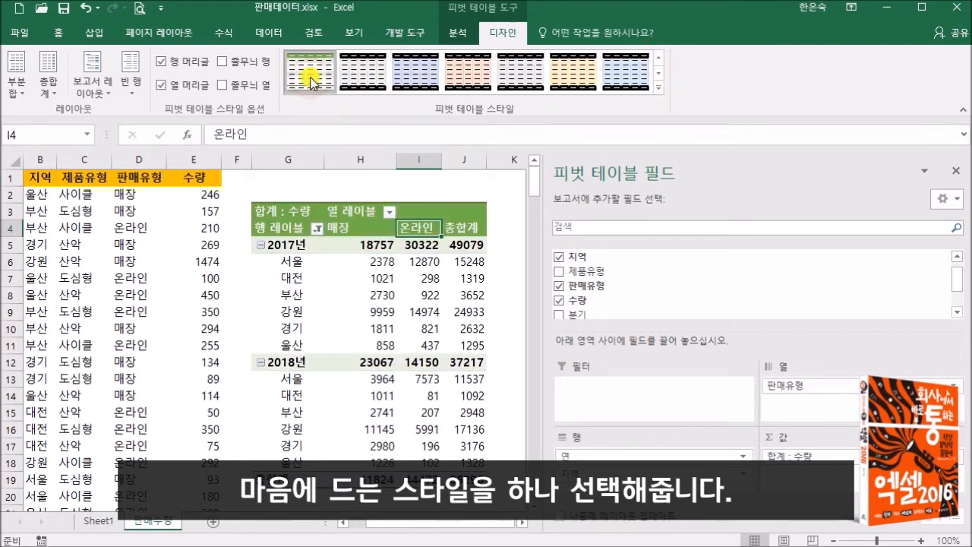
# - Add a red gradient-fill data bar to the 2017년 매장 subtotal in cell H5
pyautogui.click(370, 247)
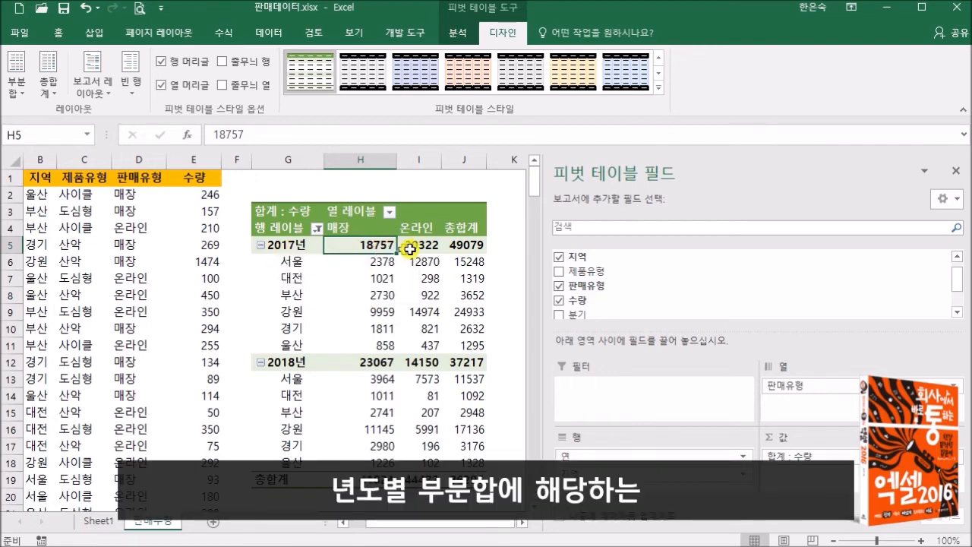
pyautogui.moveTo(368, 247)
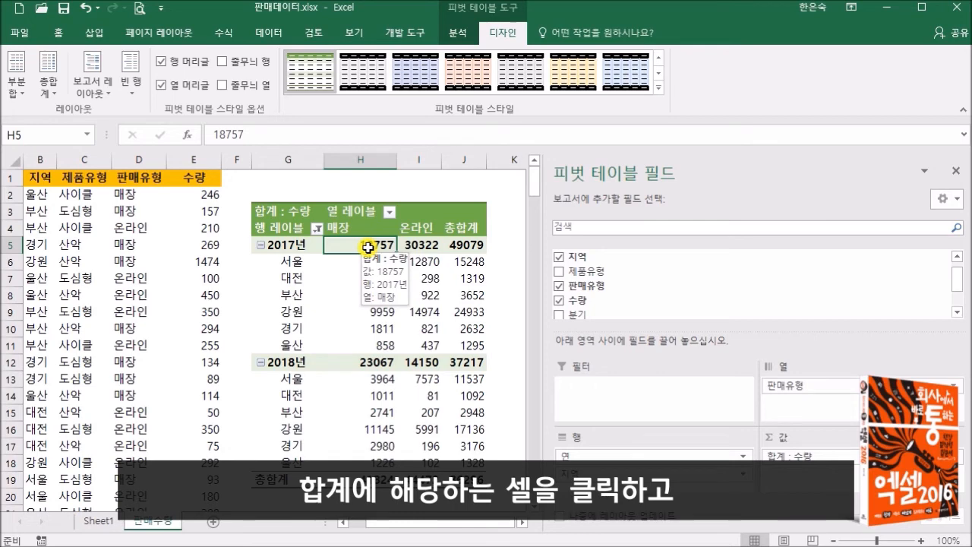
pyautogui.click(57, 32)
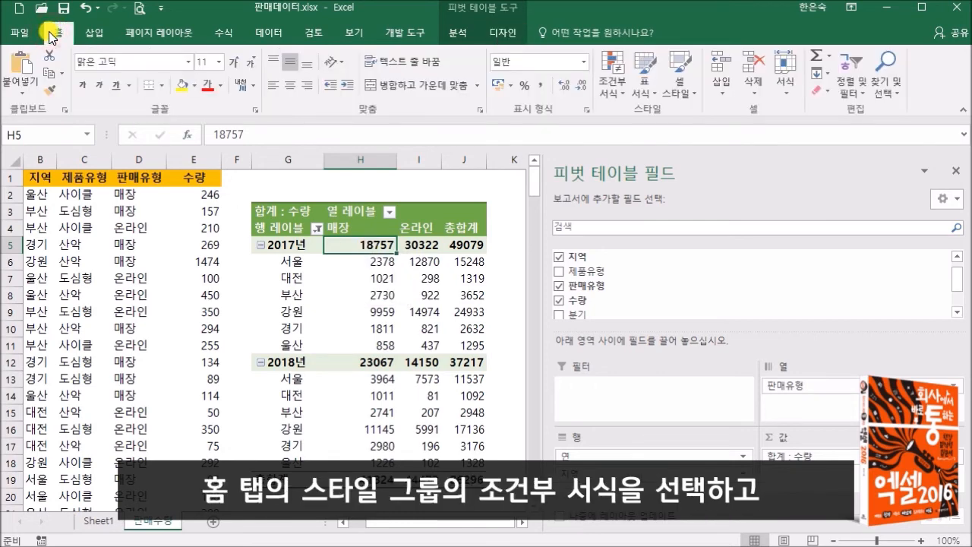
pyautogui.click(617, 95)
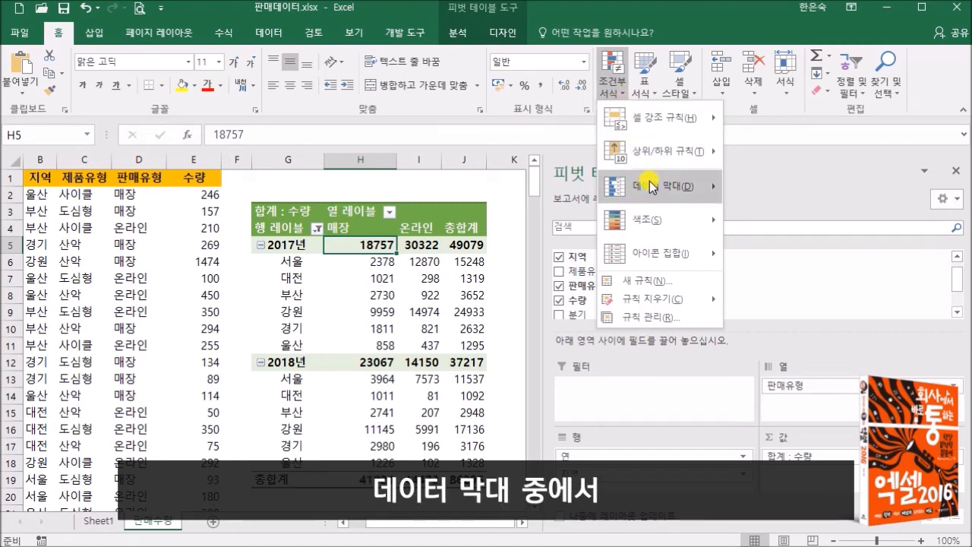
pyautogui.moveTo(652, 186)
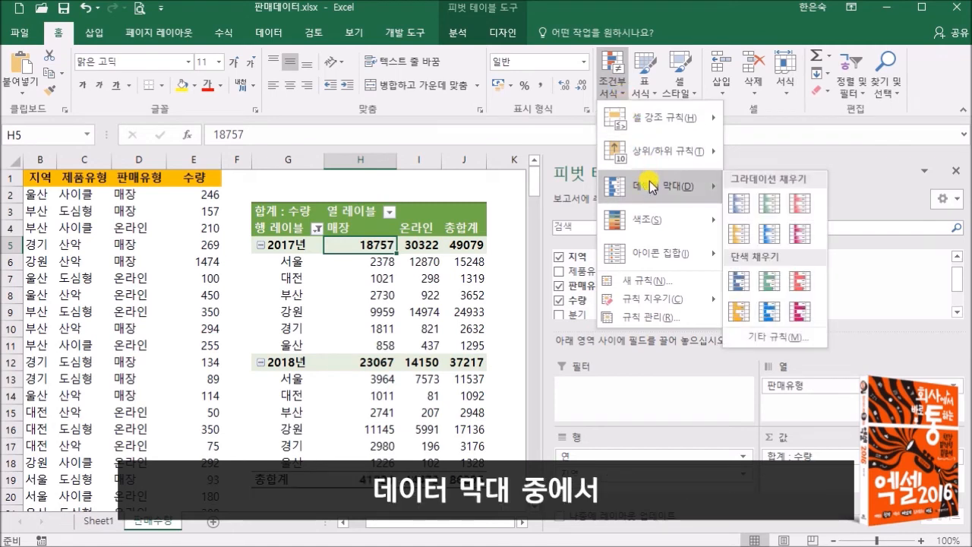
pyautogui.click(804, 204)
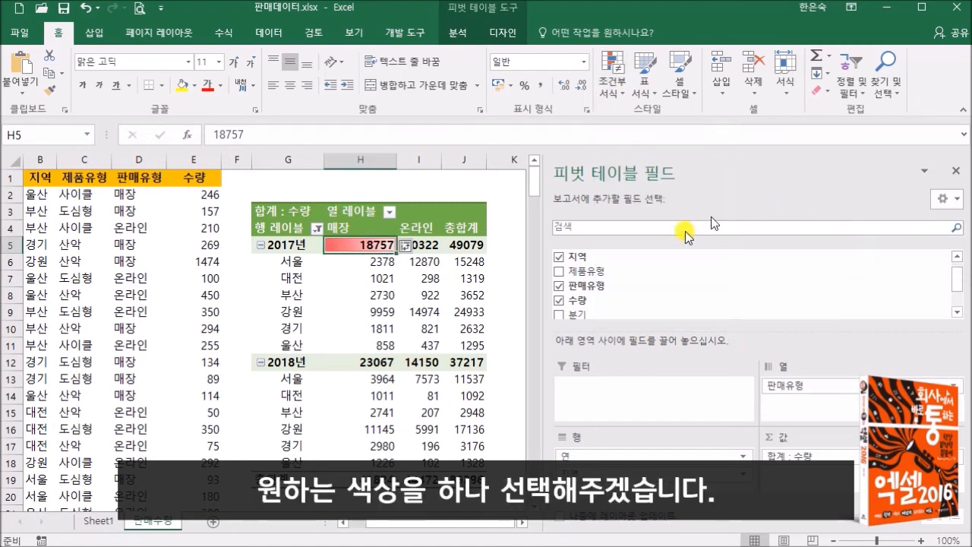
# - Try the red data bar rule on all "합계 : 수량" cells, and limit it to the "합계 : 수량" values for "연" and "판매유형"
pyautogui.click(414, 244)
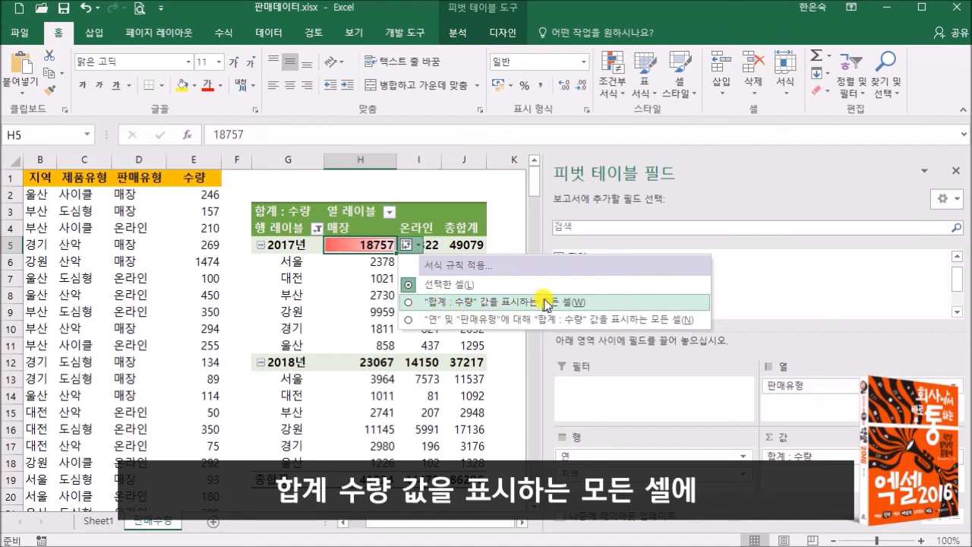
pyautogui.click(409, 304)
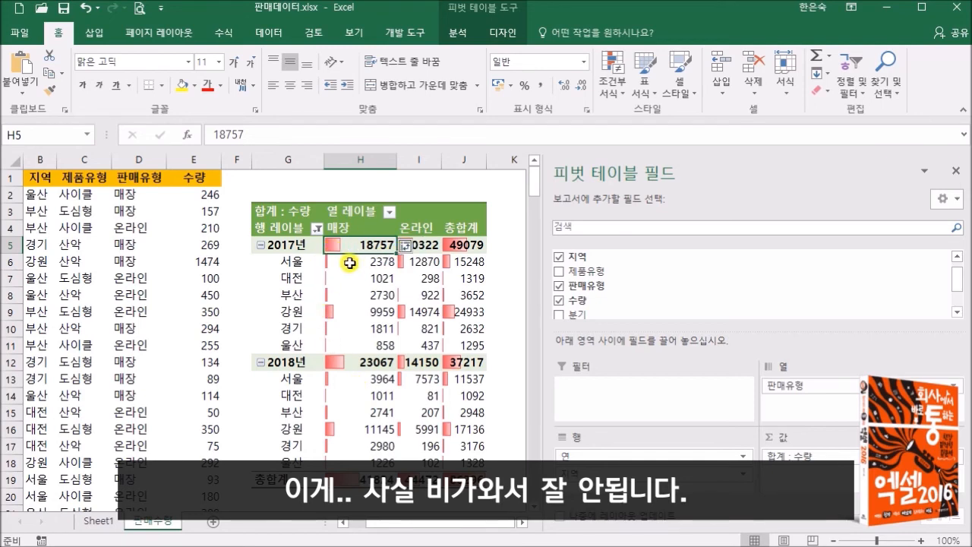
pyautogui.click(409, 246)
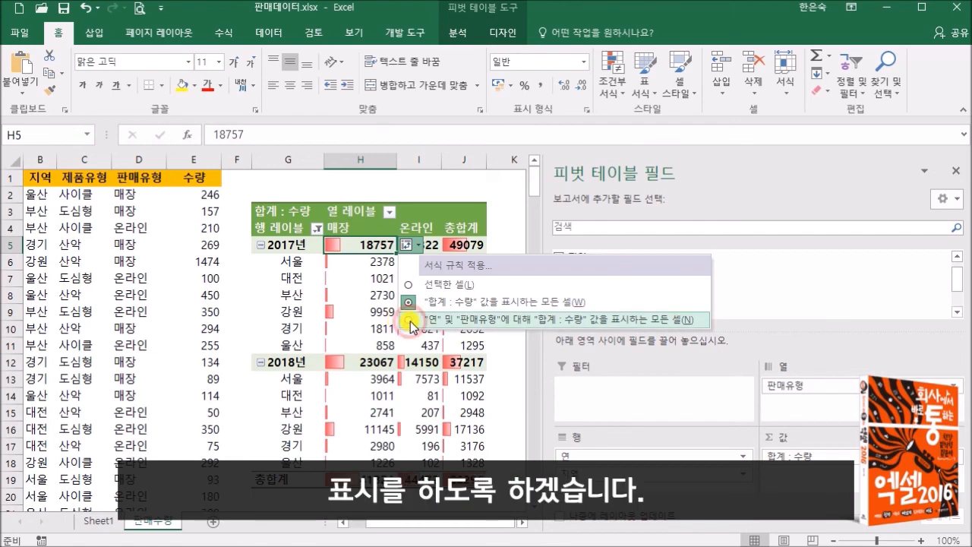
pyautogui.click(409, 321)
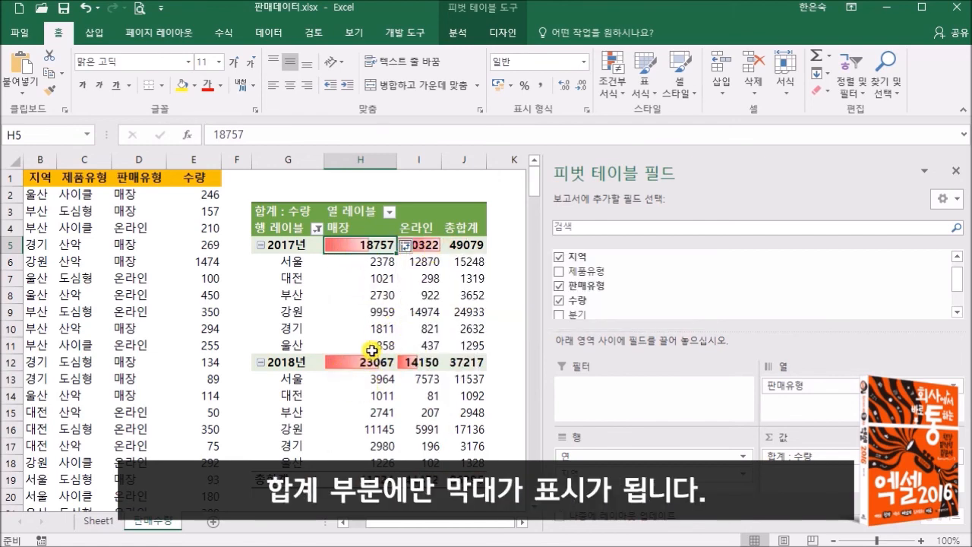
# - Add an orange gradient data bar to the 2017년 서울 매장 value in H6 and apply it to all "합계 : 수량" values for "지역" and "판매유형"
pyautogui.click(358, 268)
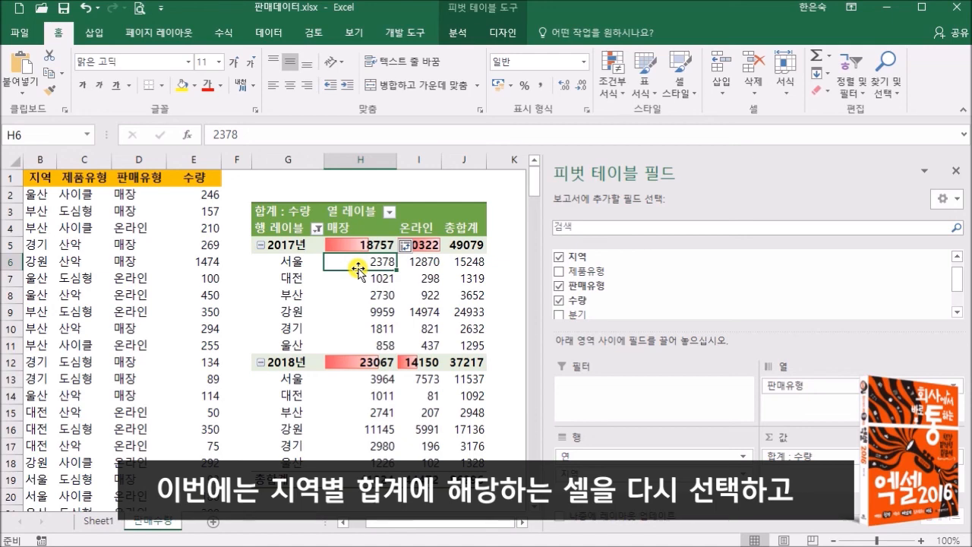
pyautogui.click(614, 97)
pyautogui.moveTo(651, 191)
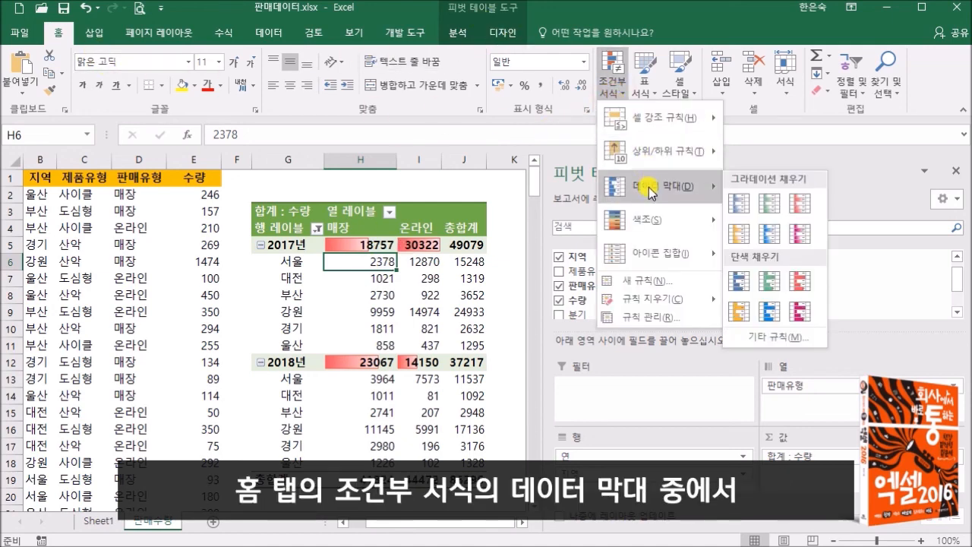
pyautogui.click(740, 237)
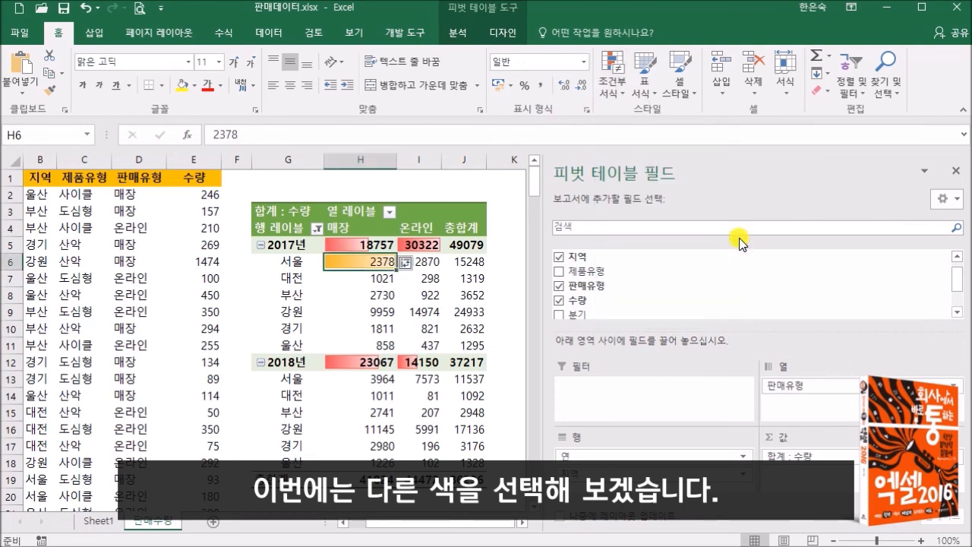
pyautogui.click(409, 262)
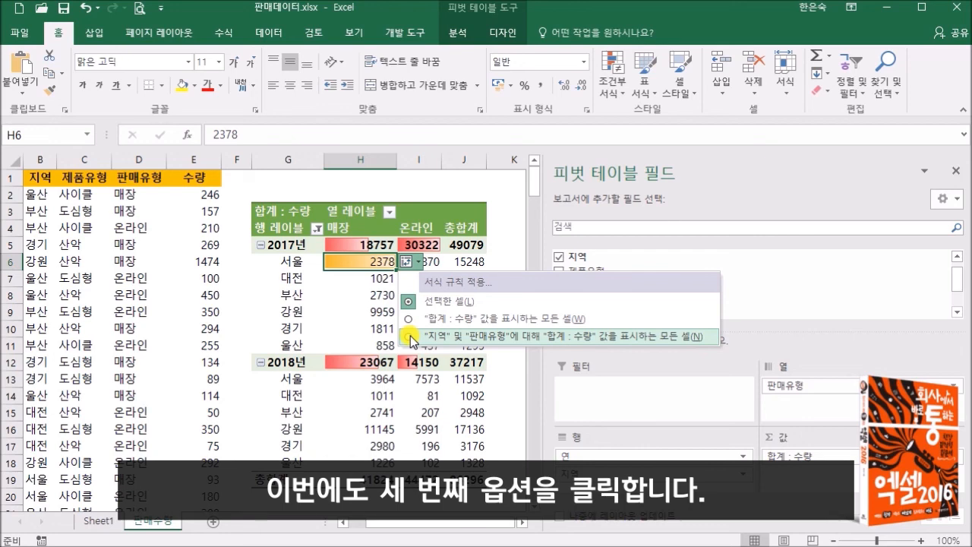
pyautogui.click(410, 335)
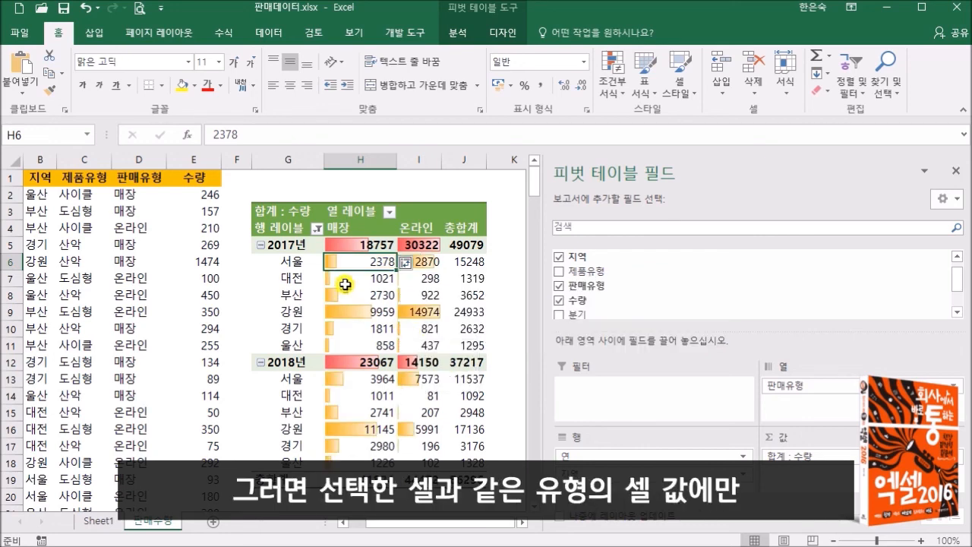